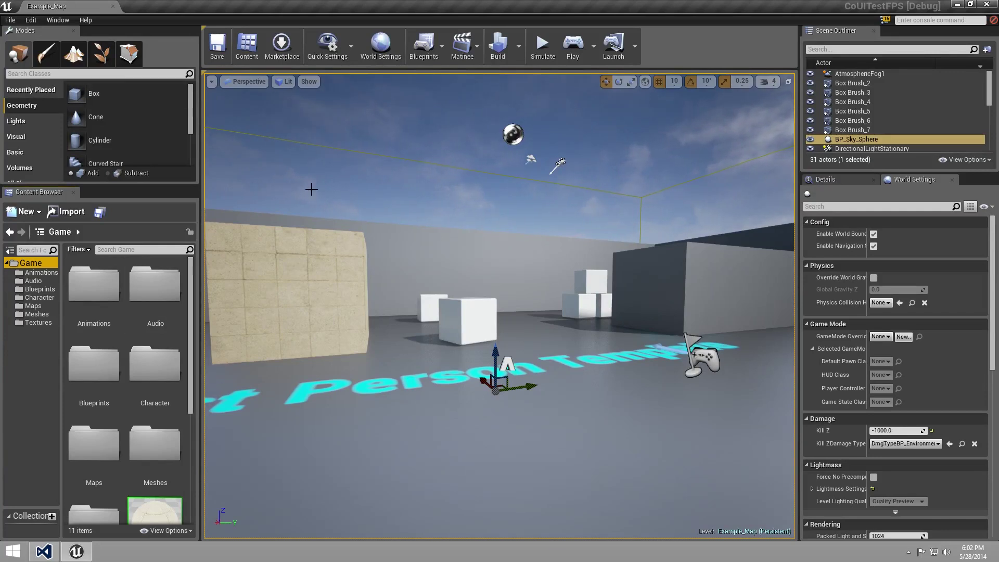
Step: Create a new level from the Default template and list the GameMode Override options
click(10, 20)
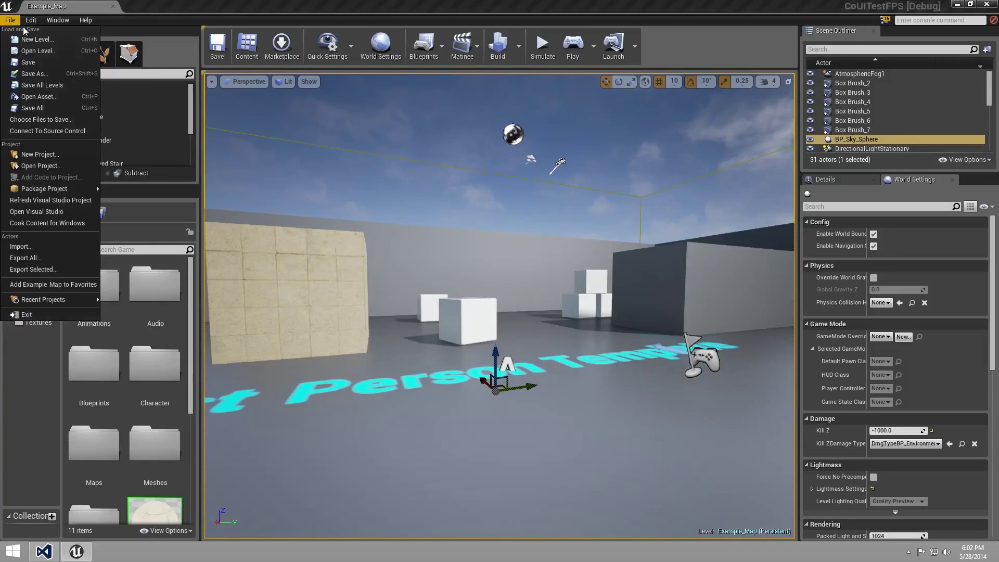
click(58, 38)
click(404, 223)
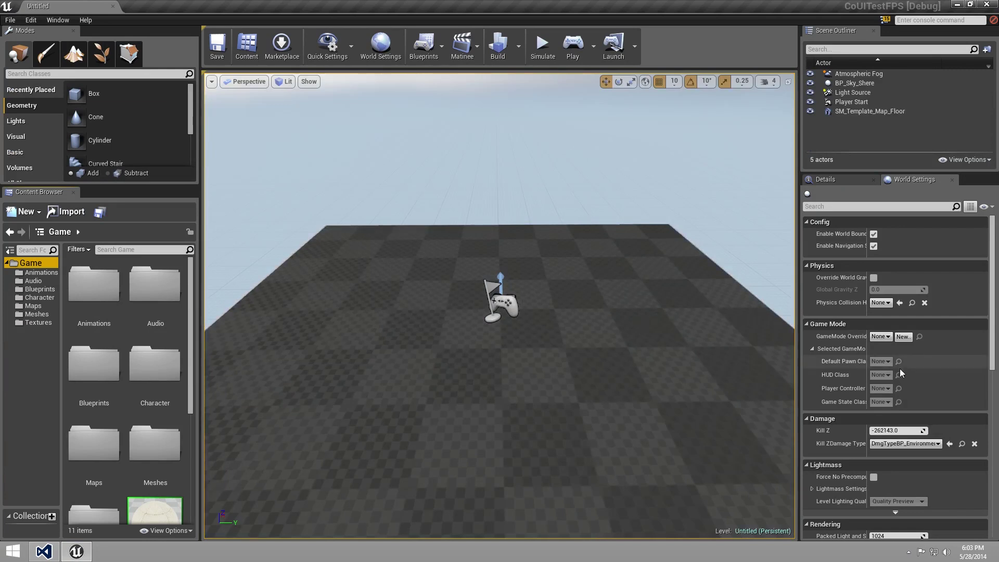
click(880, 338)
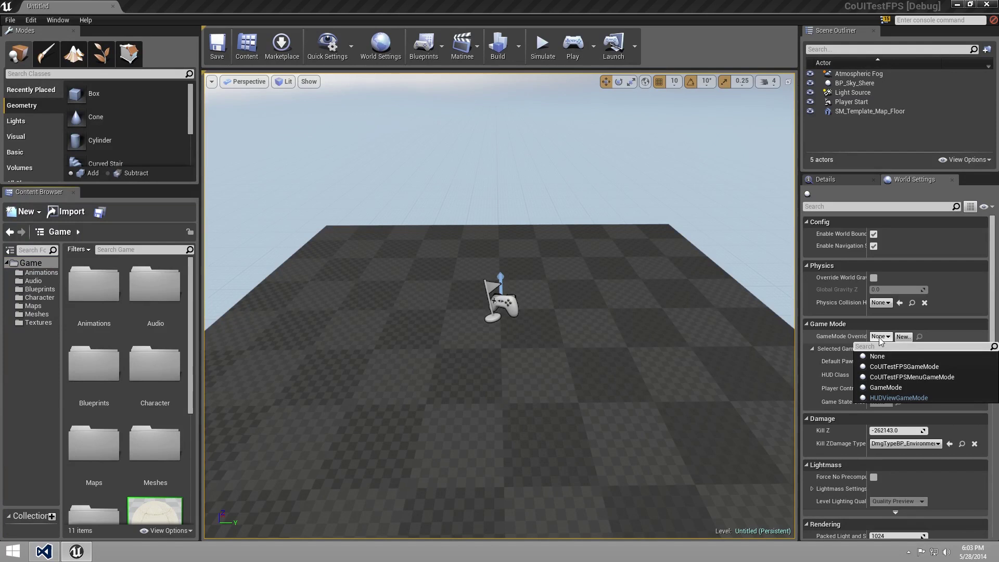
Step: Create NewGameMode in Blueprints as the level's override, with HUD Class set to CoherentUIGameHUD
click(901, 337)
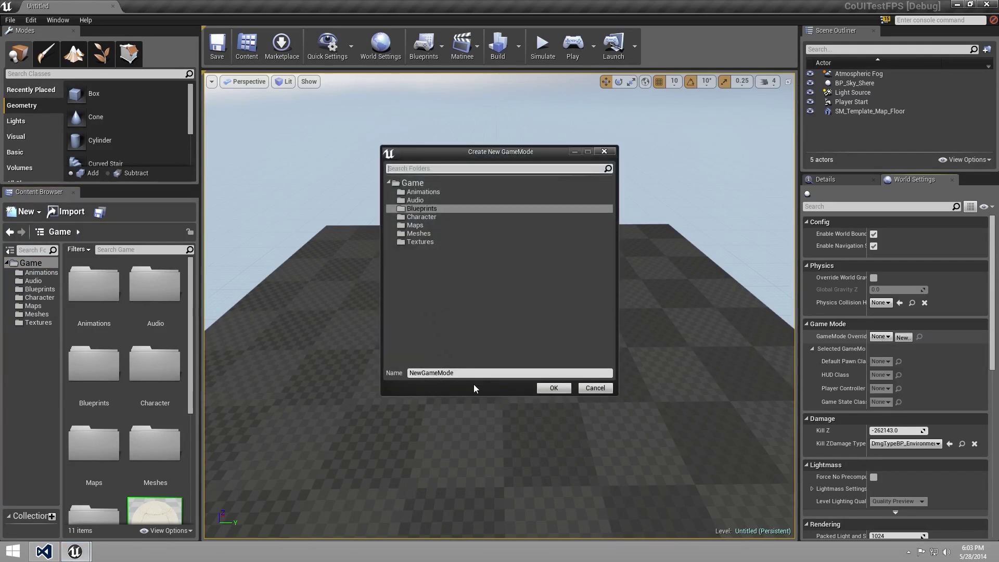
click(552, 389)
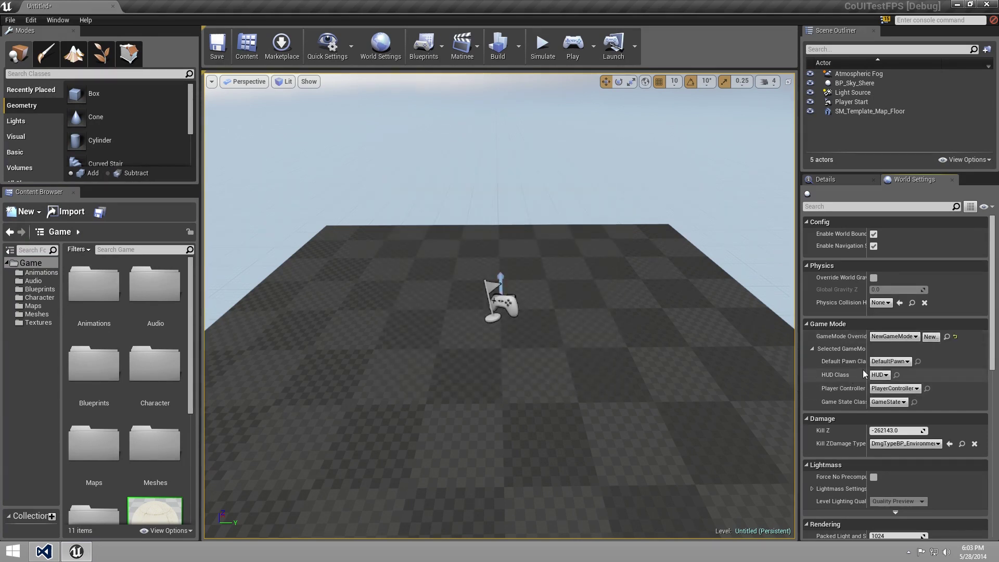
click(883, 375)
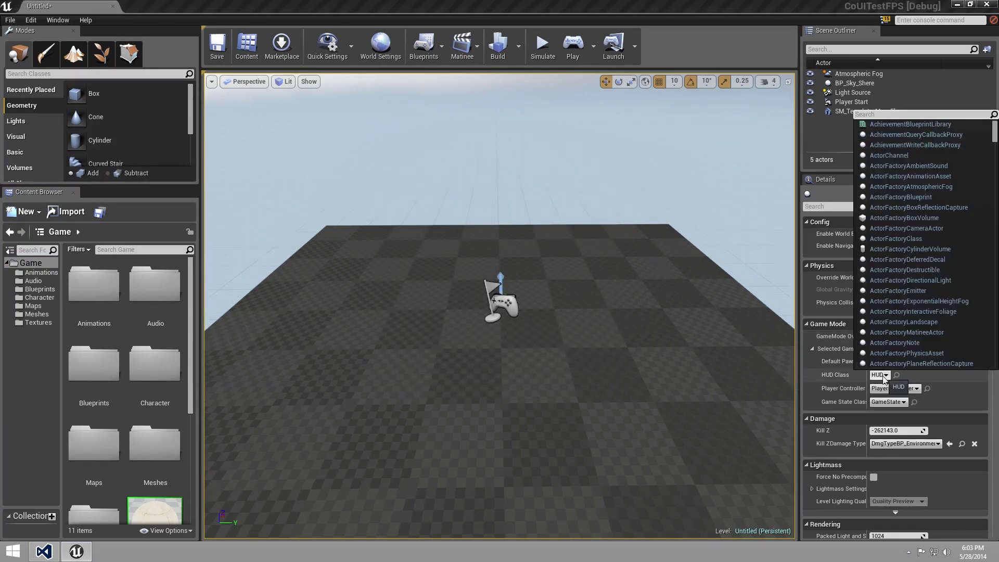
text(cohe)
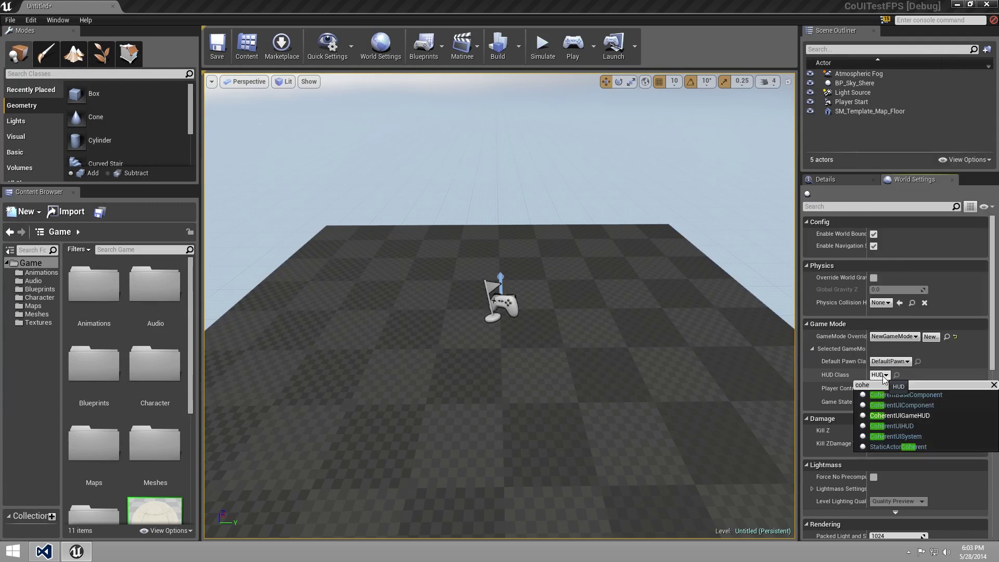
click(897, 413)
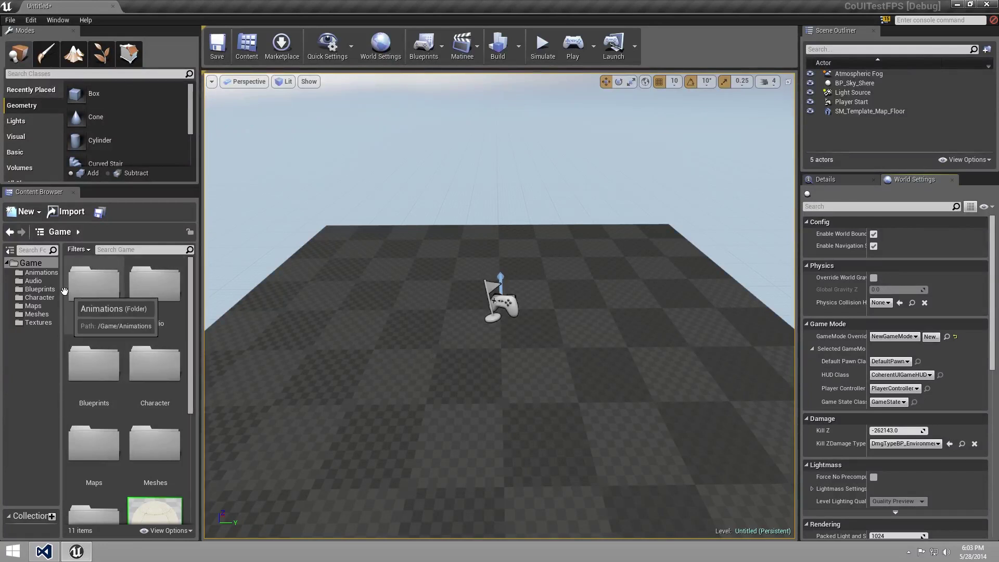
Step: Open the NewGameMode blueprint from the Blueprints folder and show its EventGraph
click(41, 290)
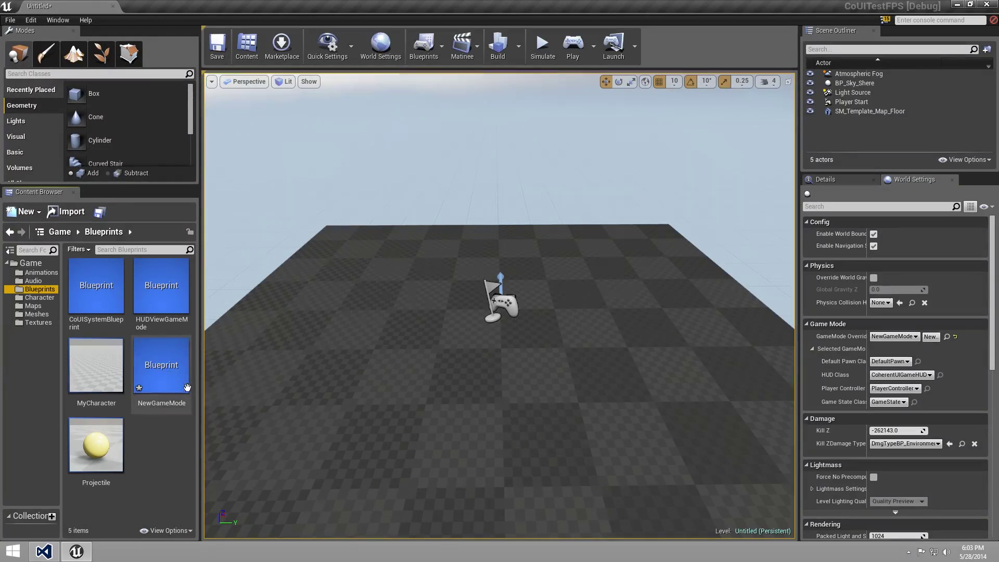
click(174, 374)
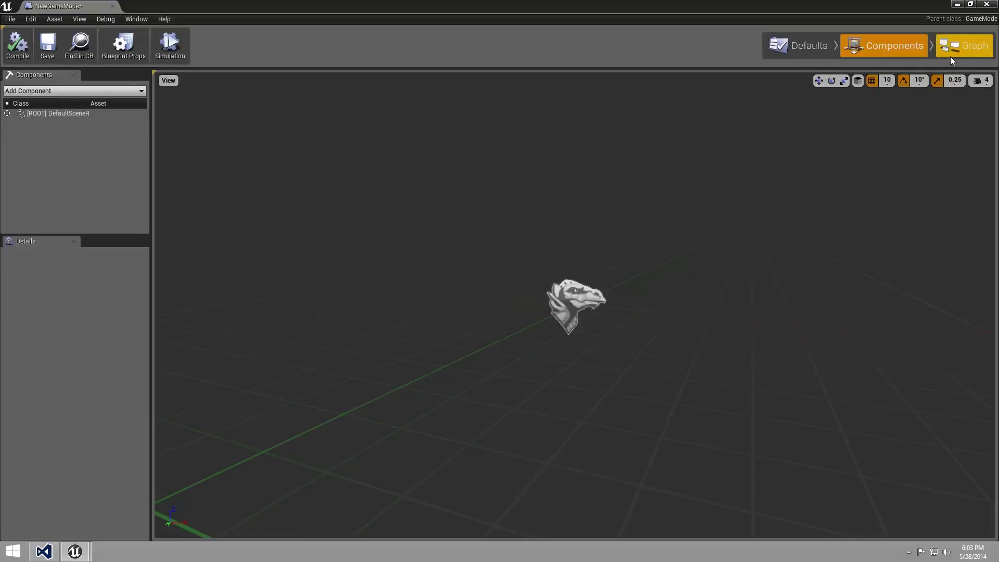
click(950, 57)
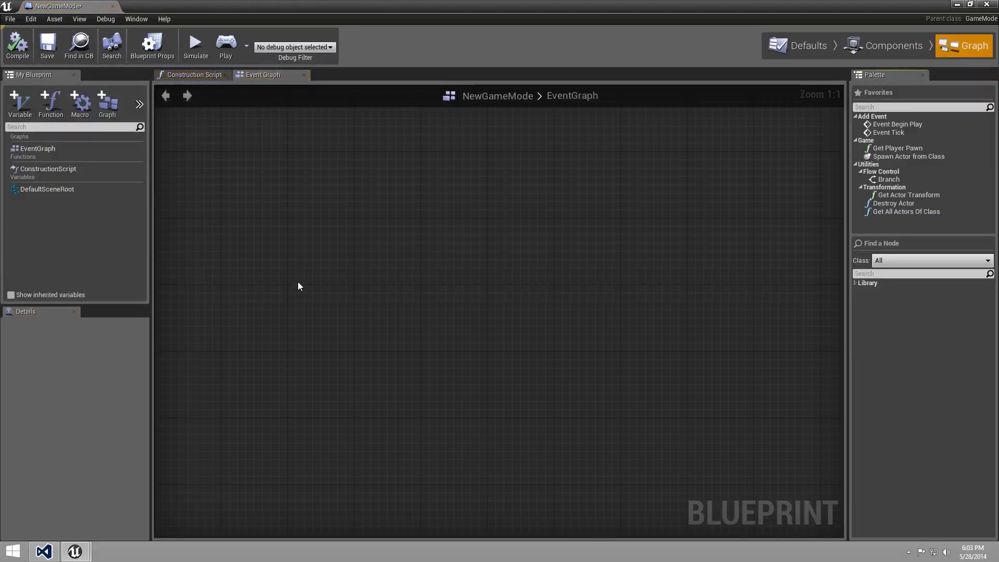
Step: Add a Get Player Controller node with player index 0 to the EventGraph
right_click(261, 281)
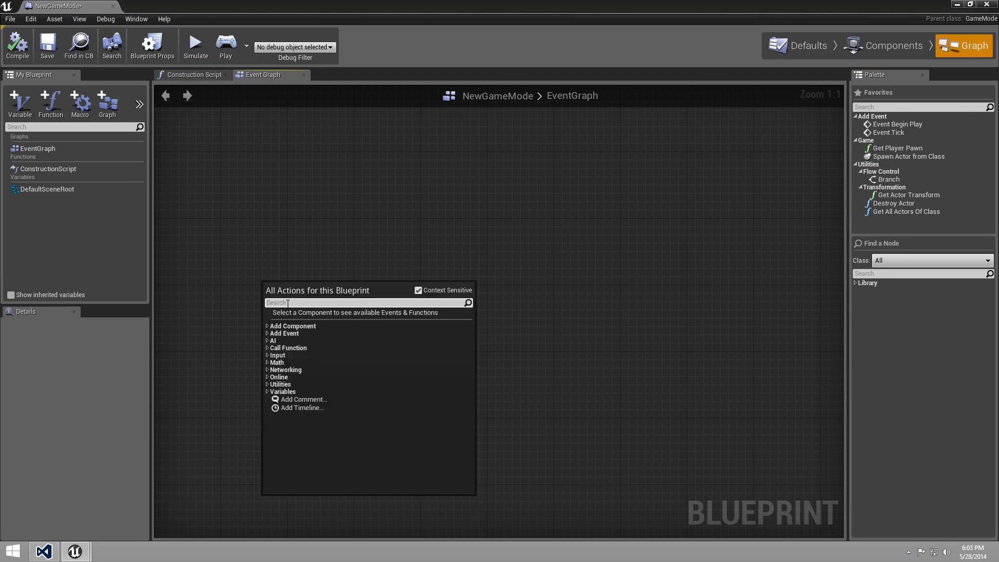
text(get)
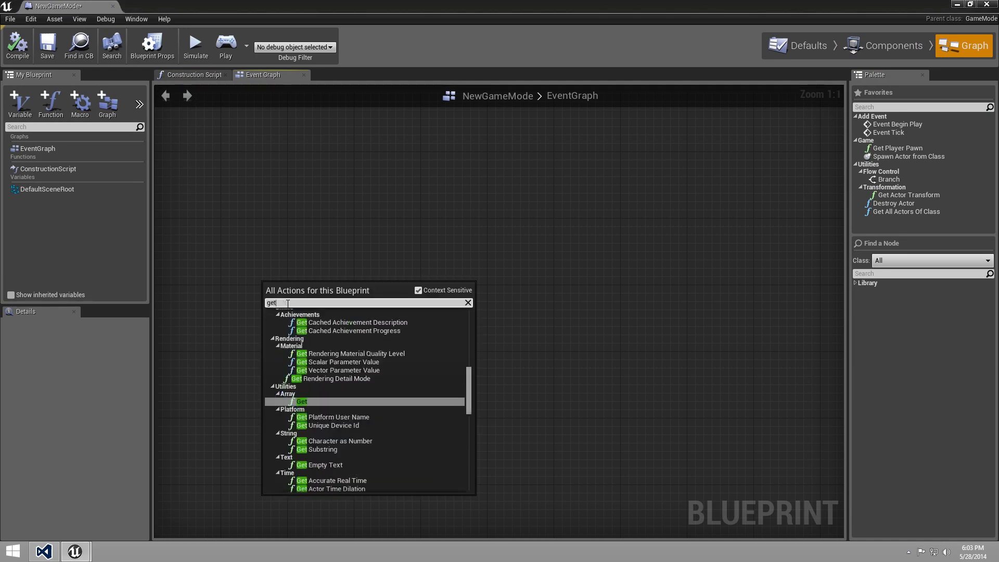
text( play)
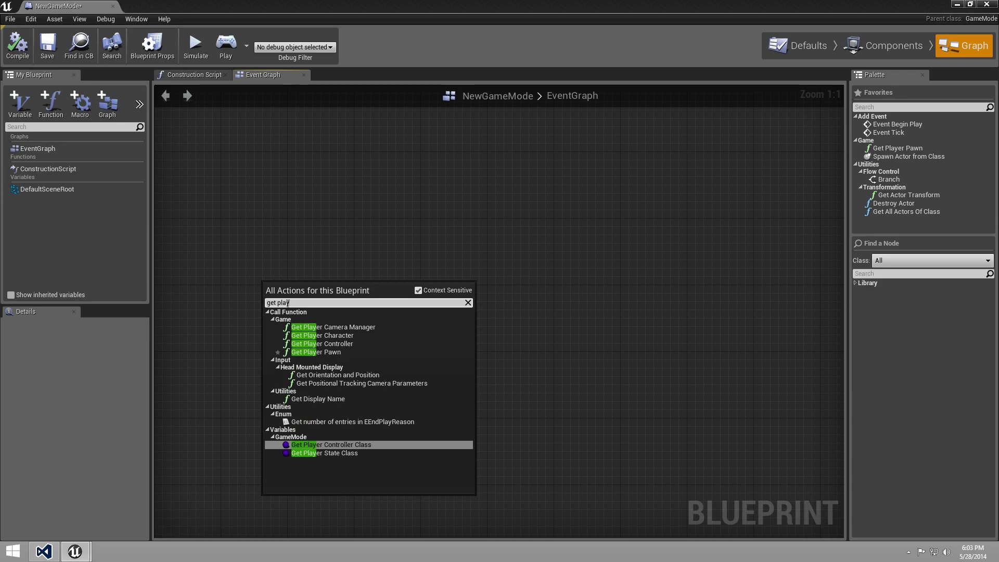
click(347, 344)
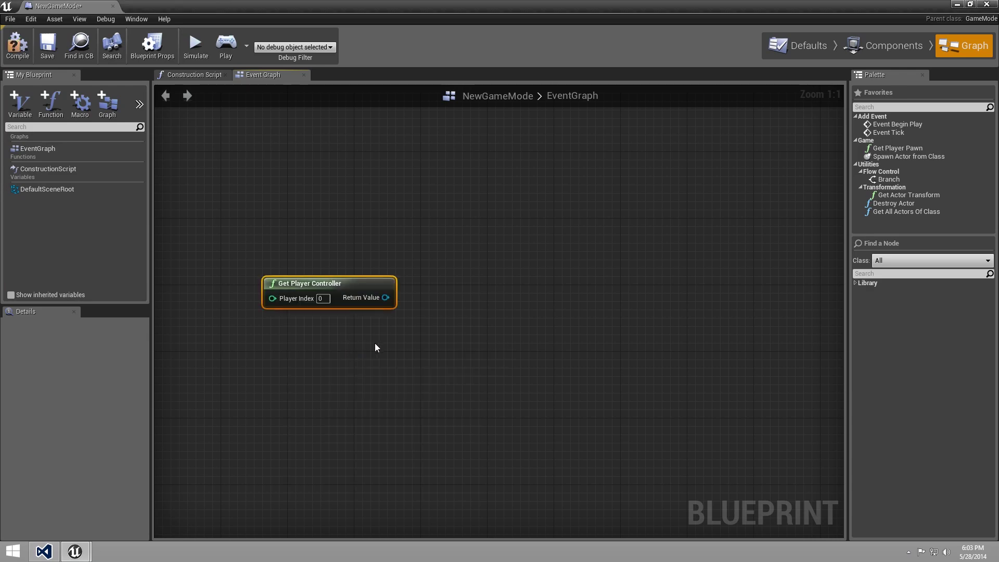
right_click(366, 352)
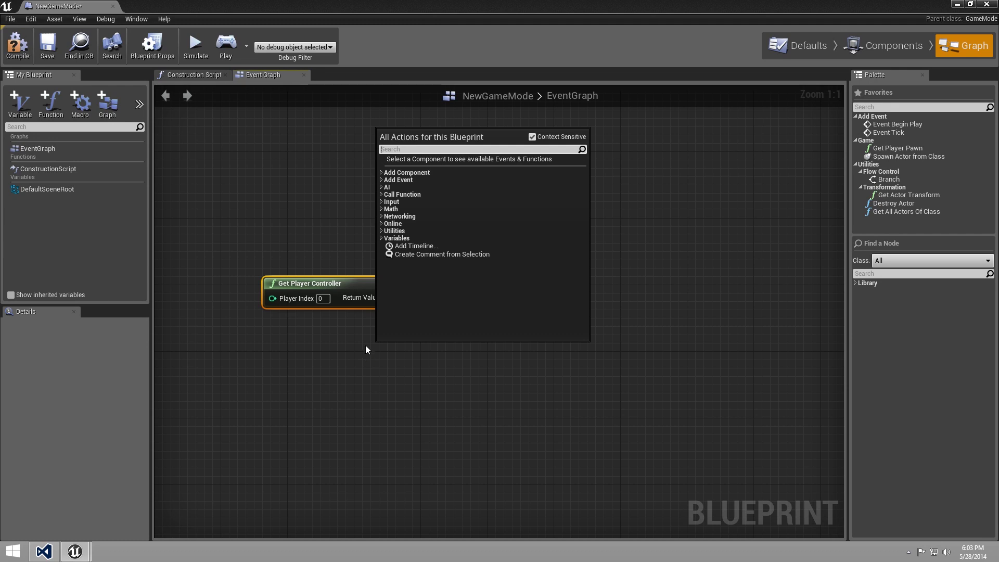
Step: Add a Get Viewport Size node, with Context Sensitive off, targeting Get Player Controller's Return Value
text(get)
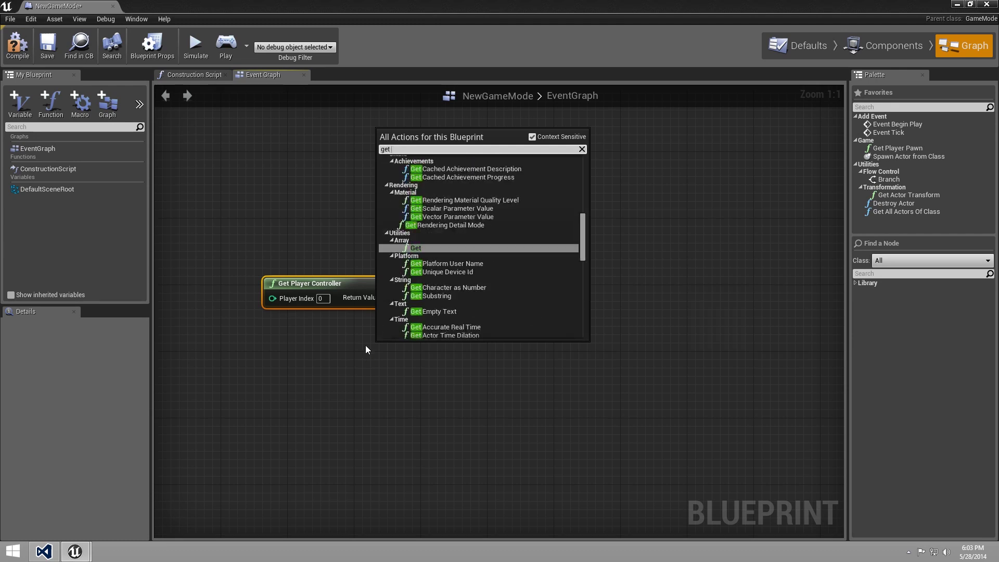
text( view)
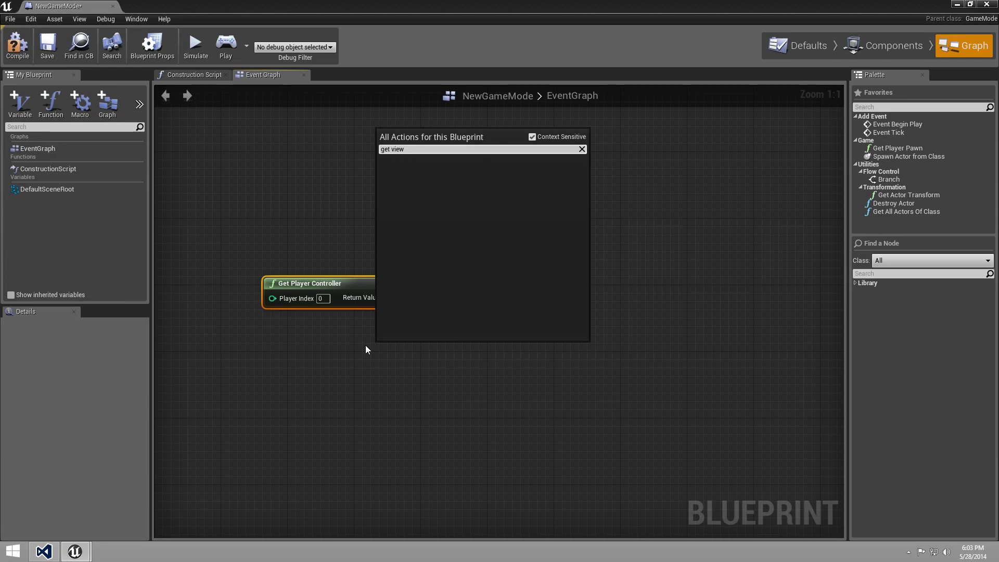
click(533, 136)
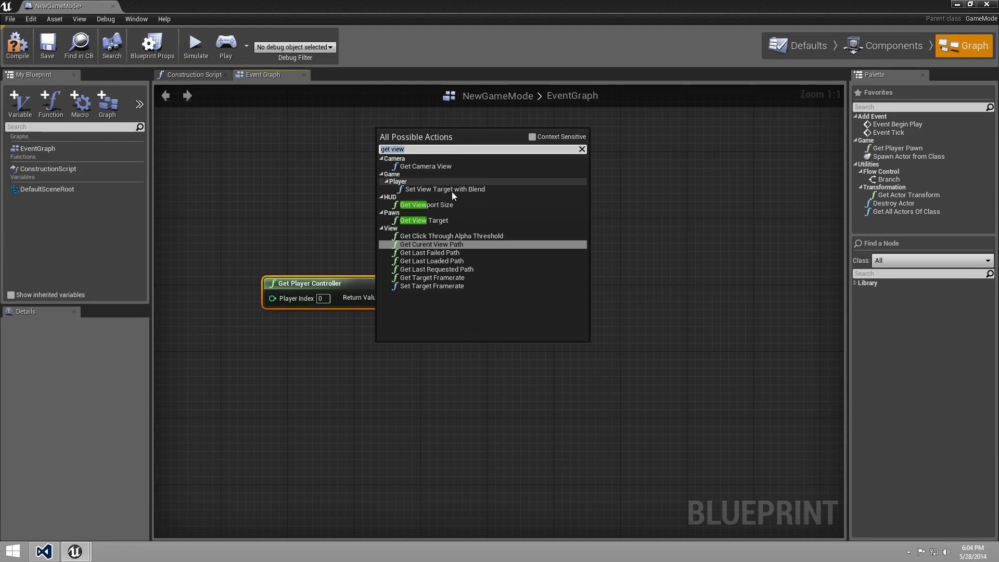
click(443, 206)
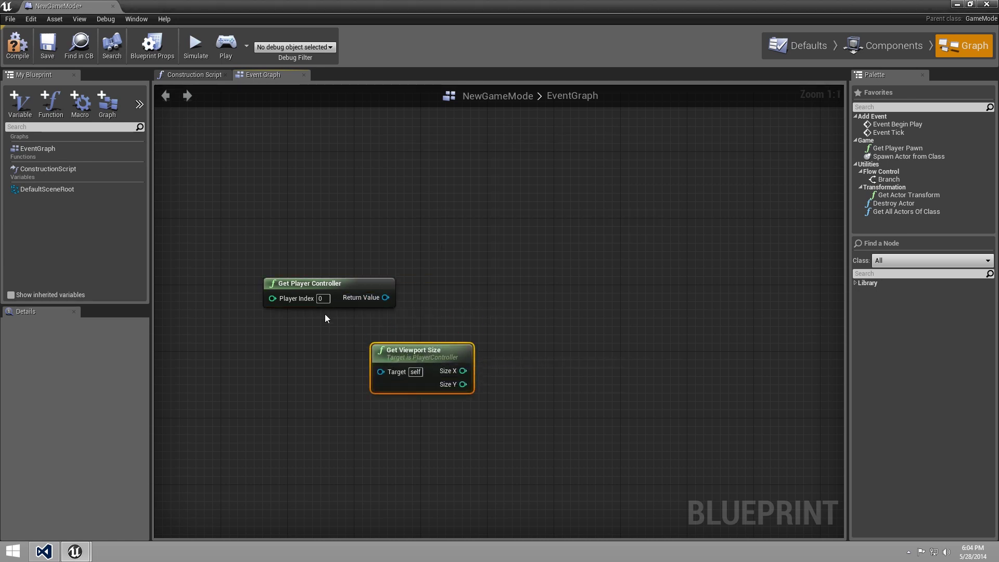
drag(433, 358, 474, 342)
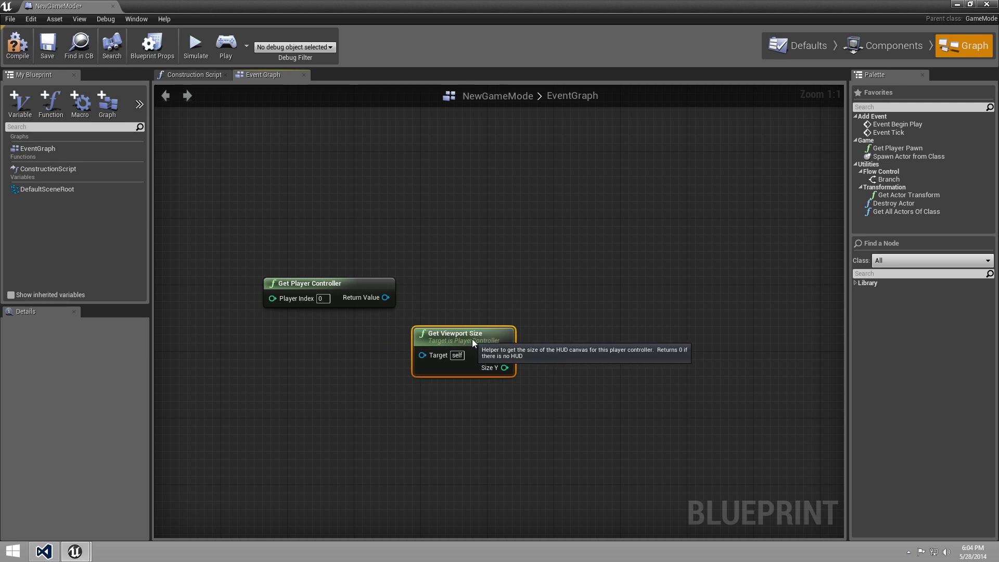
drag(386, 298, 427, 354)
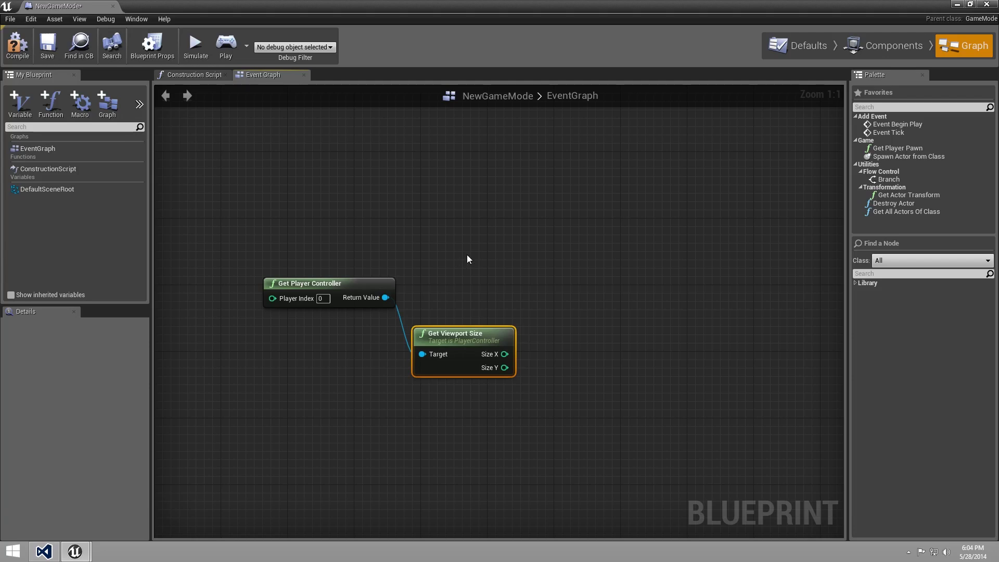
Step: Add a Get HUD node above Get Viewport Size, its Target fed by Get Player Controller
right_click(479, 268)
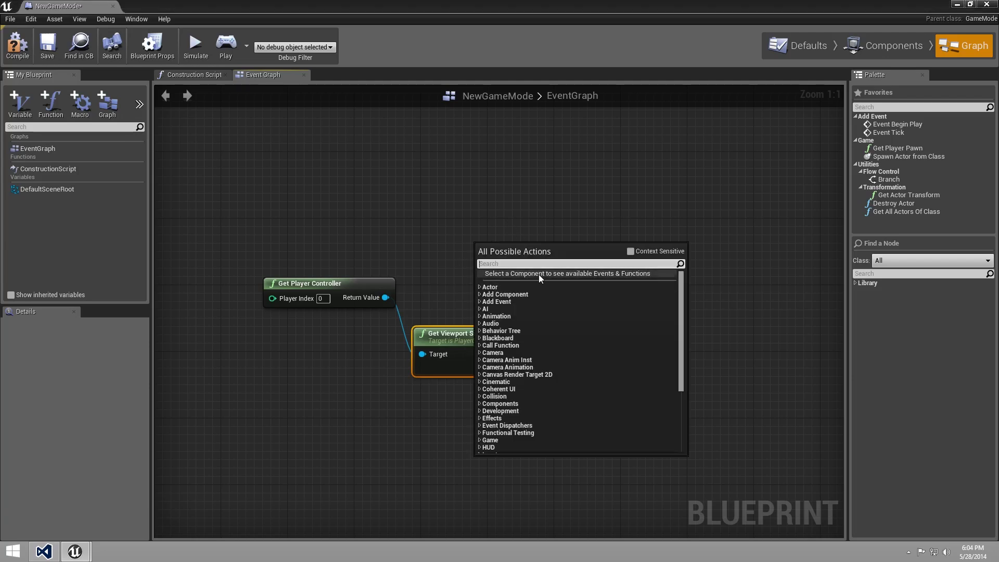
text(get)
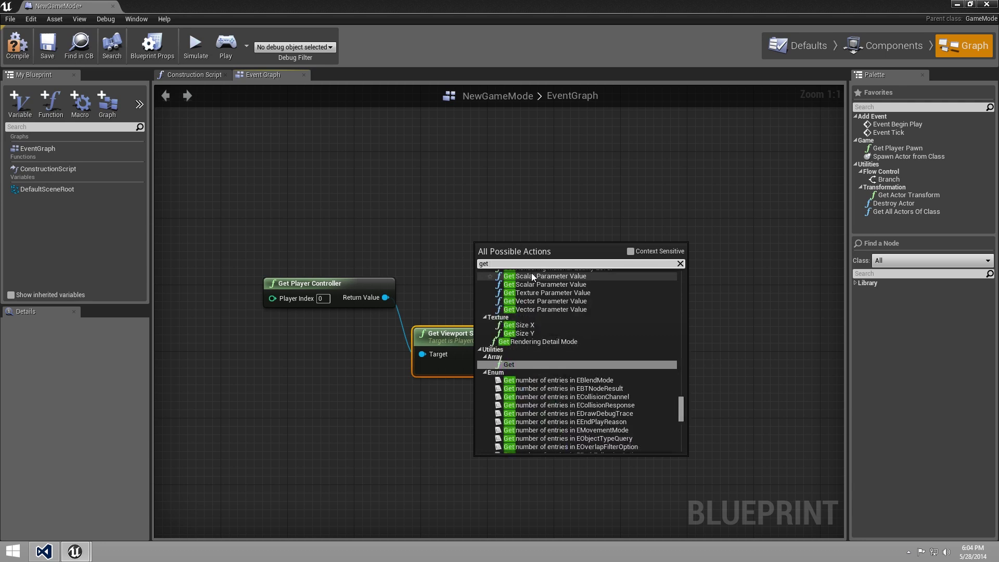
text( hud)
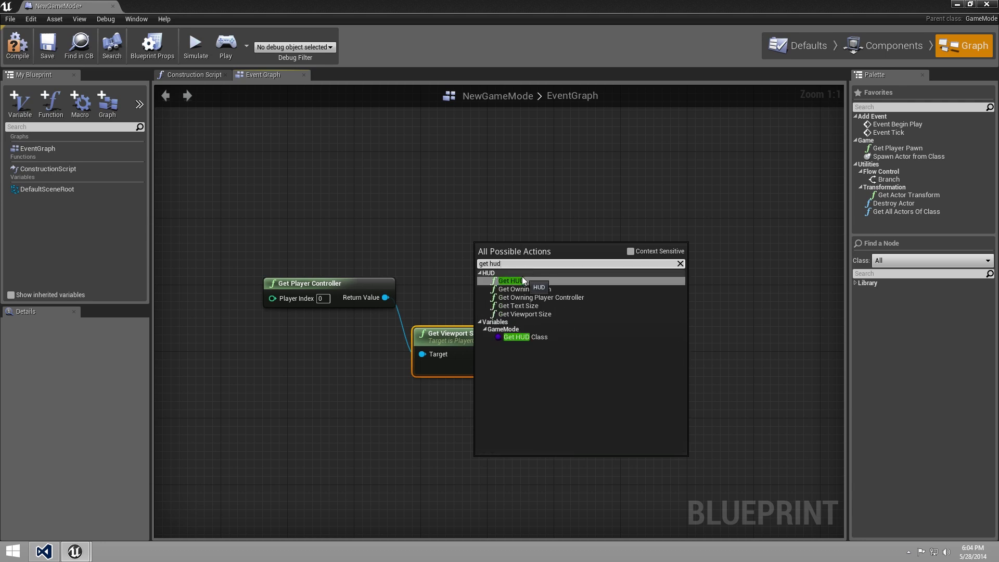
key(ctrl+a)
key(Escape)
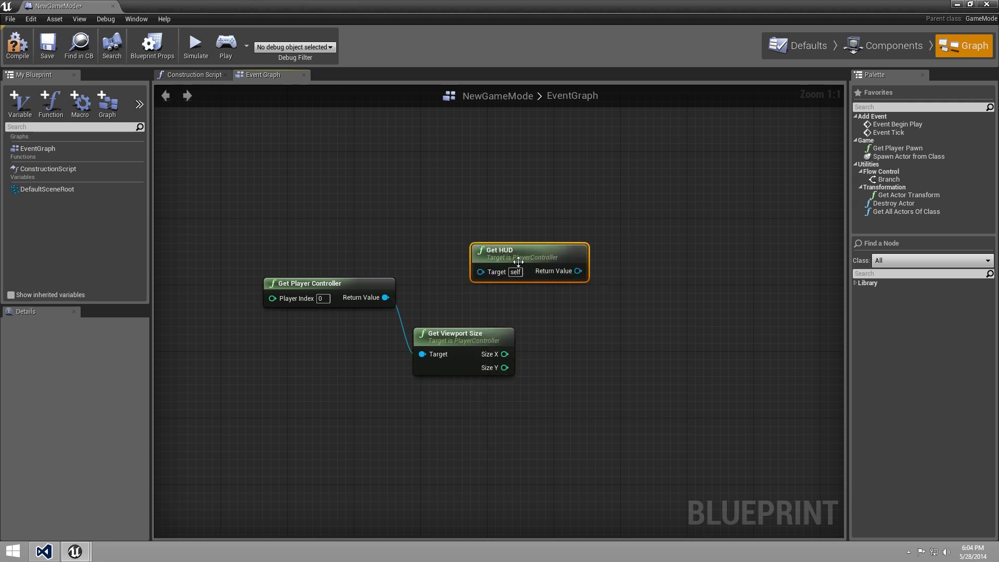
drag(528, 248, 469, 249)
drag(385, 297, 422, 272)
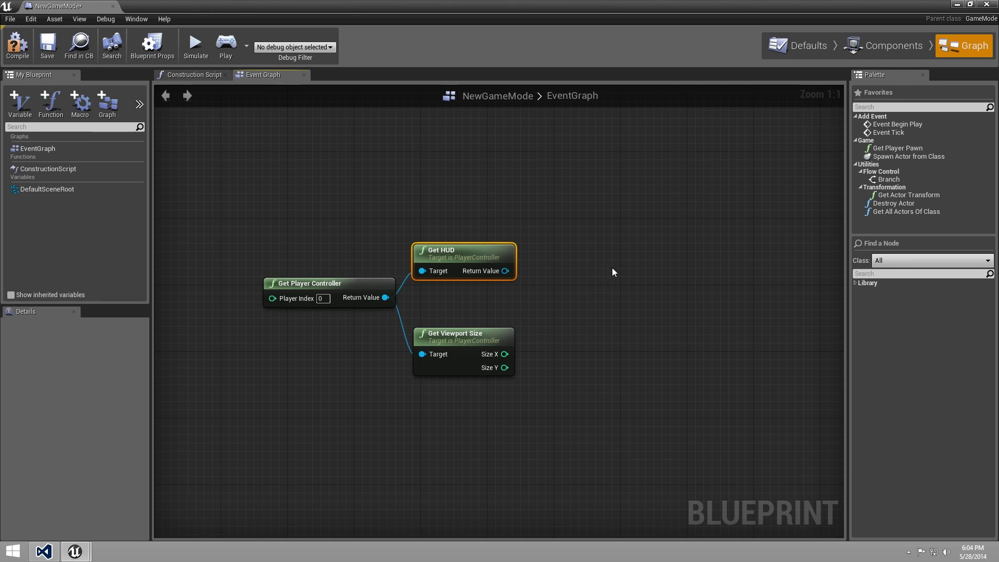
Step: Add a Setup UIView node and place it up and right of Get HUD
right_click(590, 268)
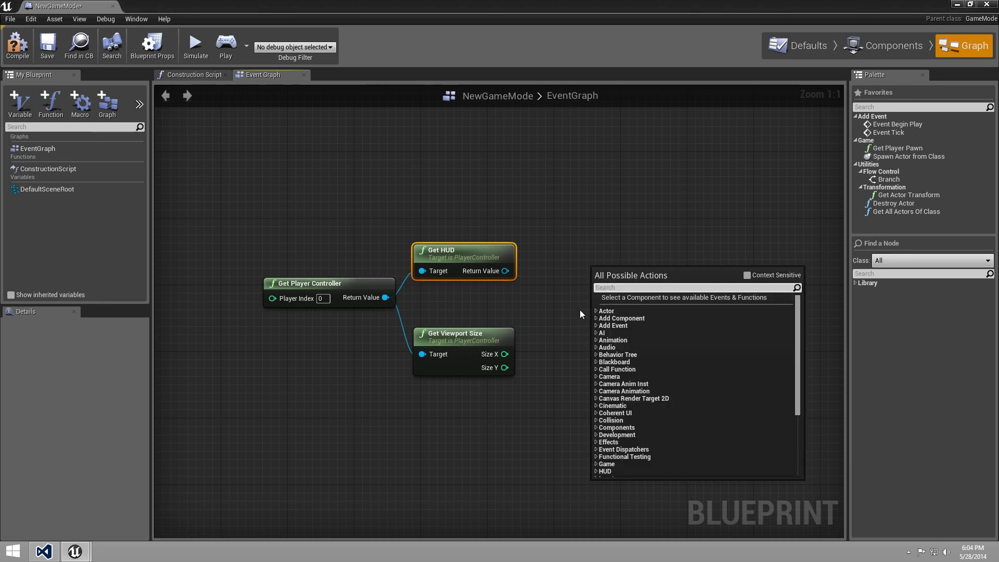
text(setup)
click(632, 313)
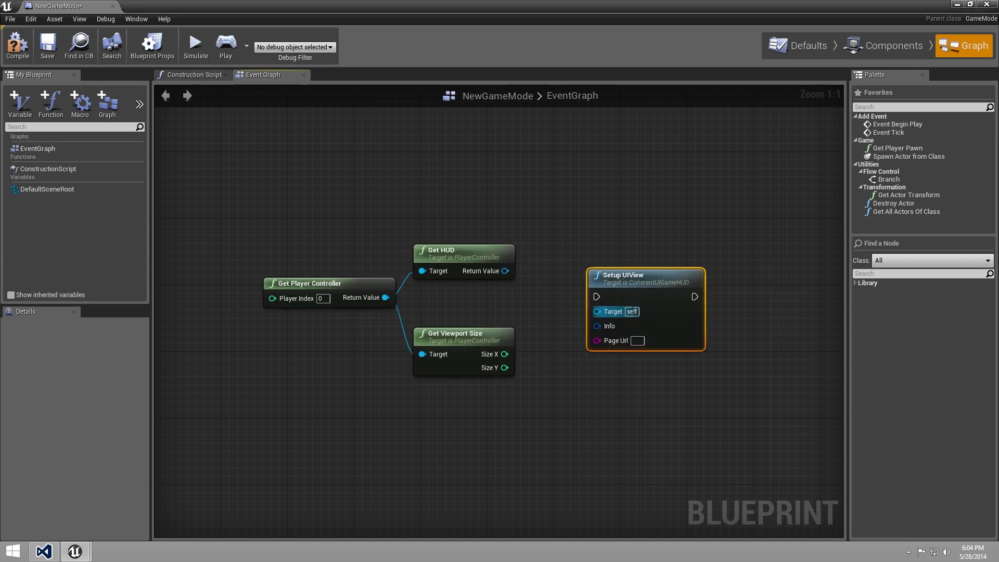
drag(659, 277, 702, 244)
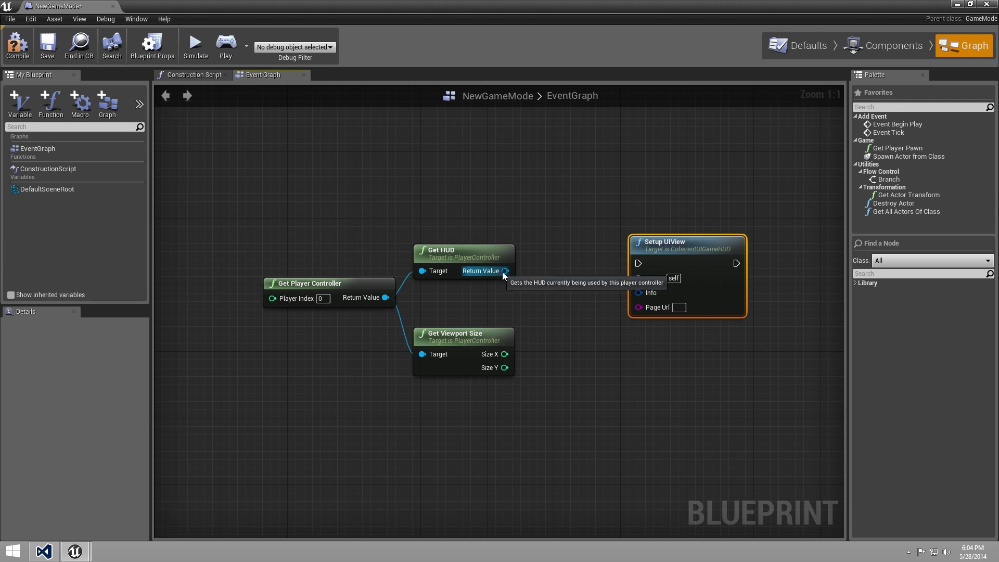
Step: Drag from Get HUD's Return Value to add a Cast To CoherentUIGameHUD node
drag(505, 270, 563, 245)
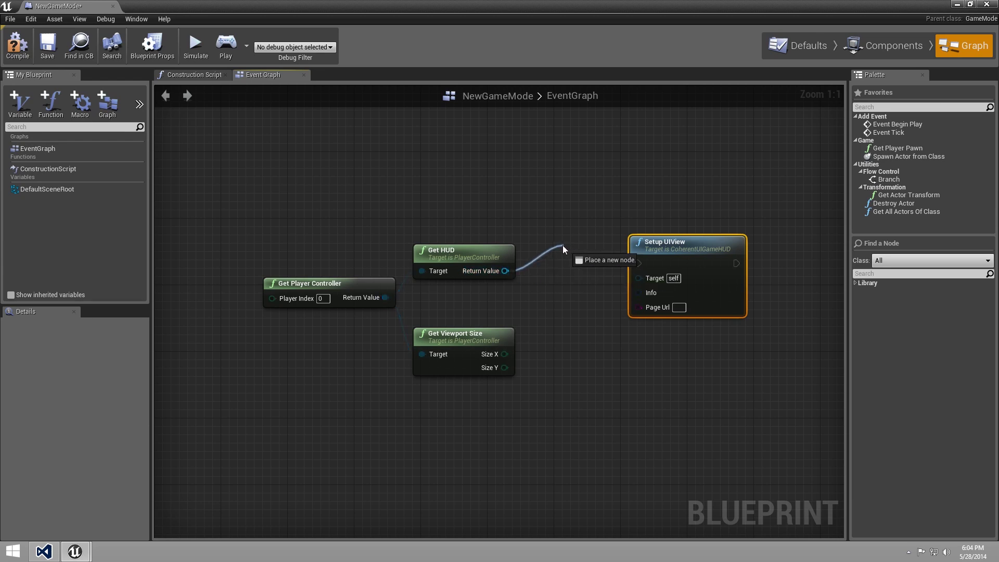
drag(563, 245, 561, 246)
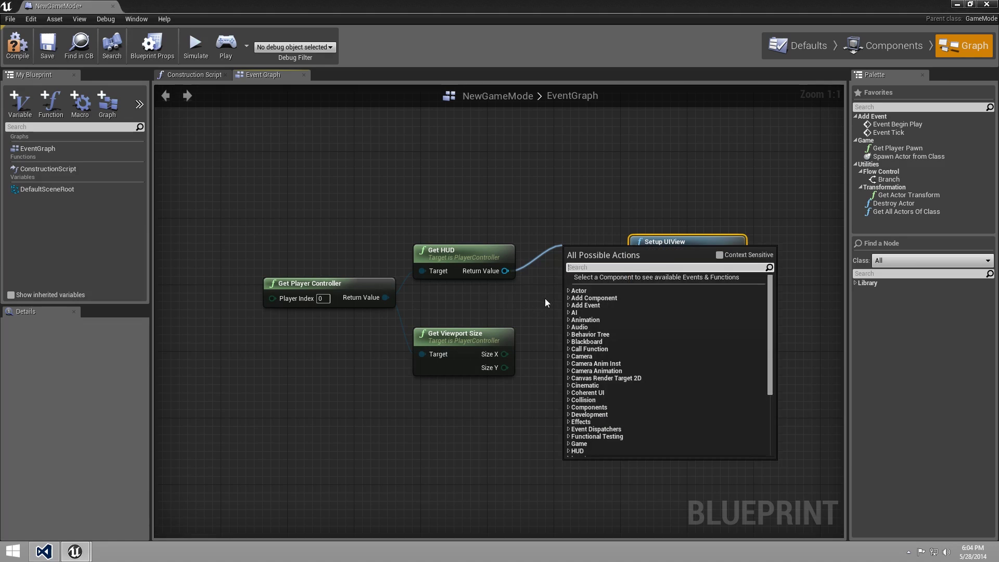
text(c)
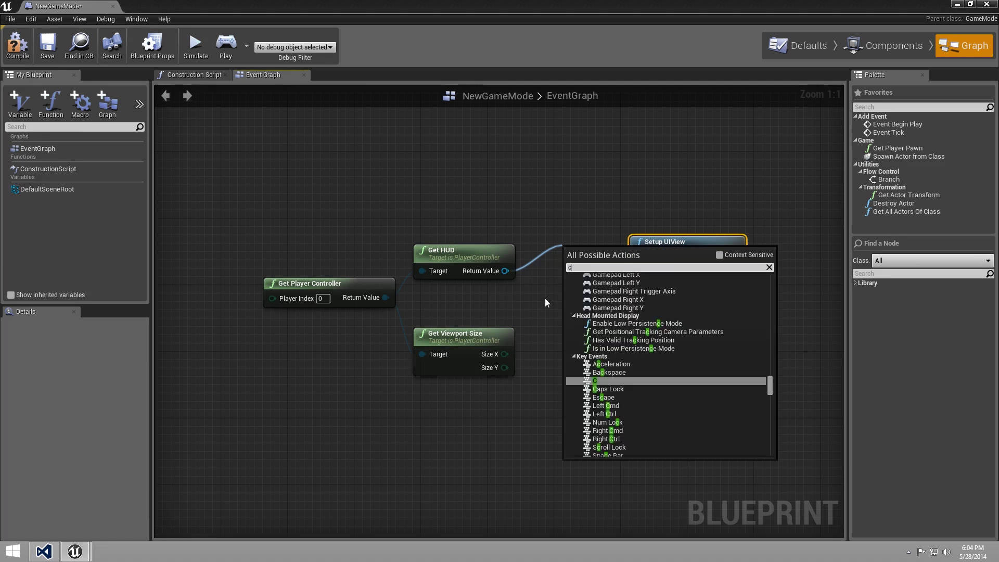
text(ast)
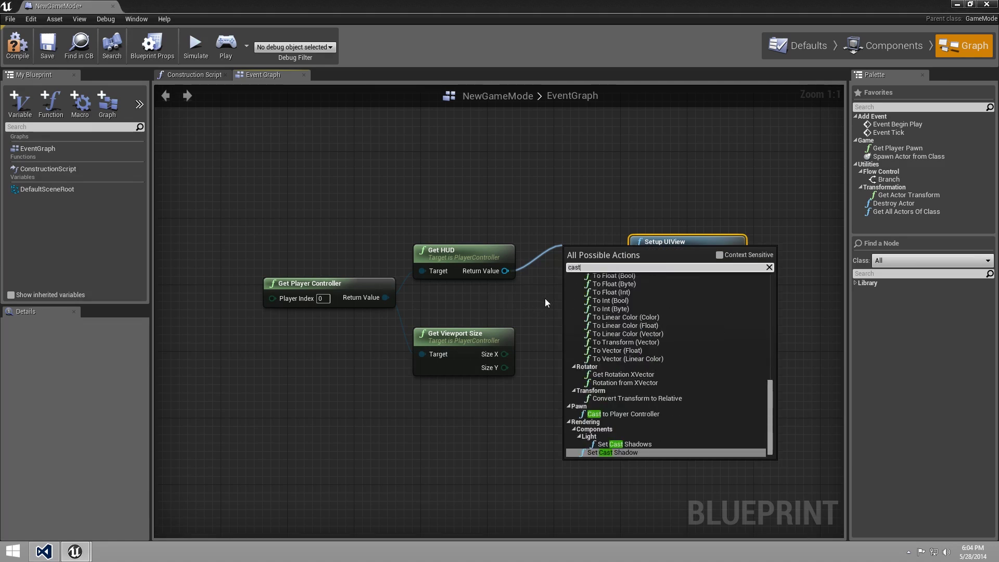
text( to)
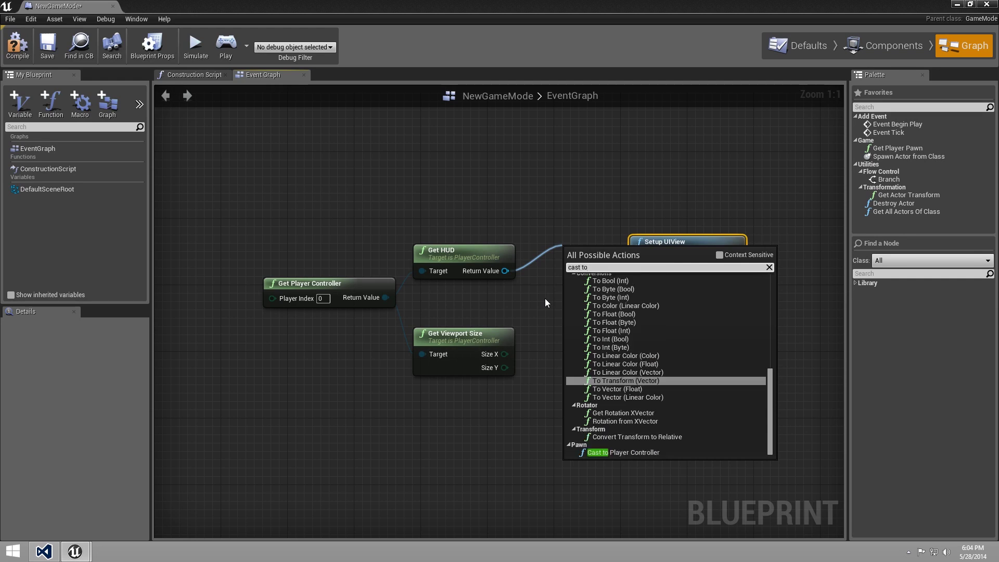
click(720, 255)
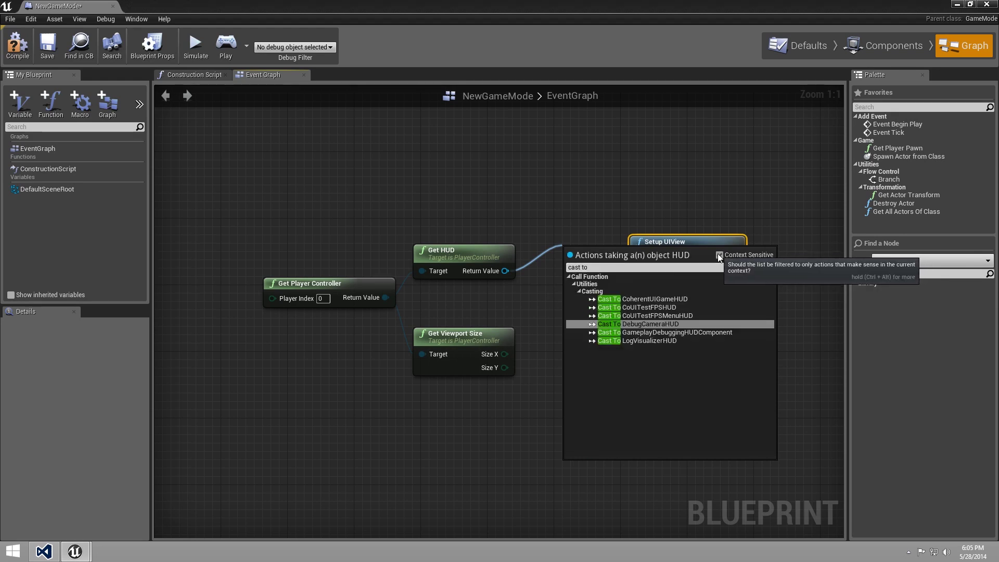
click(676, 298)
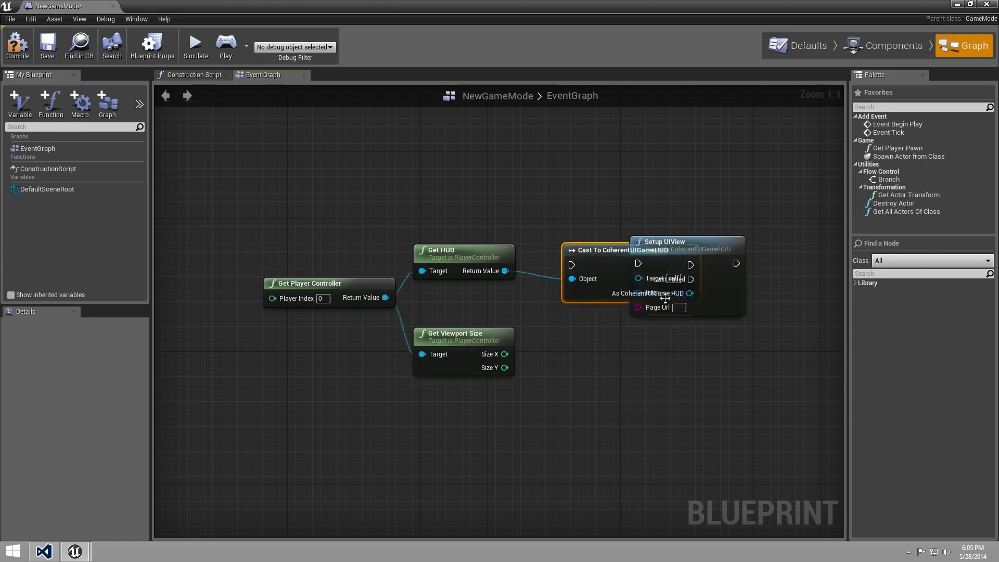
Step: Wire the cast's result and success exec into Setup UIView's Target and execution input
drag(664, 254, 606, 179)
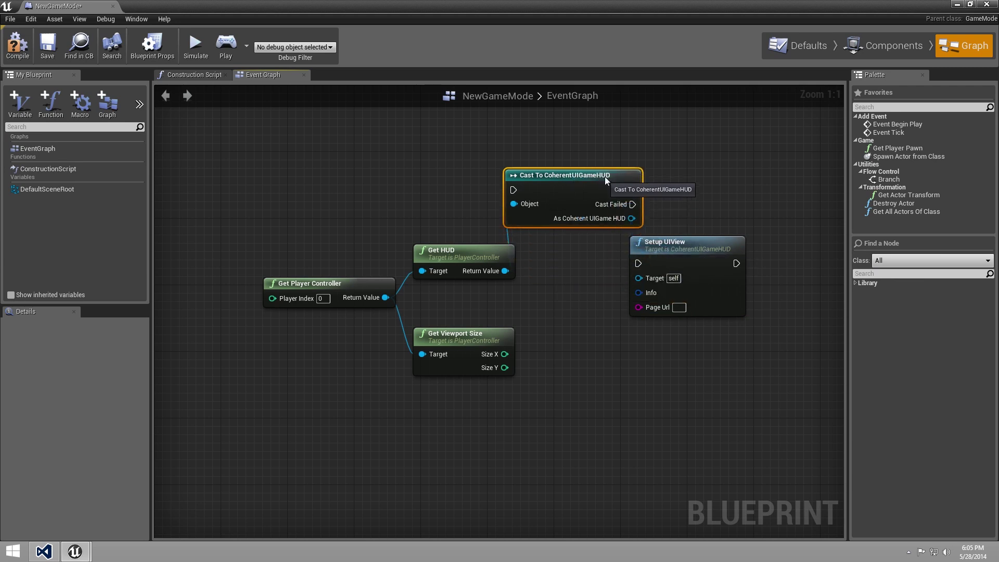
drag(682, 252, 739, 210)
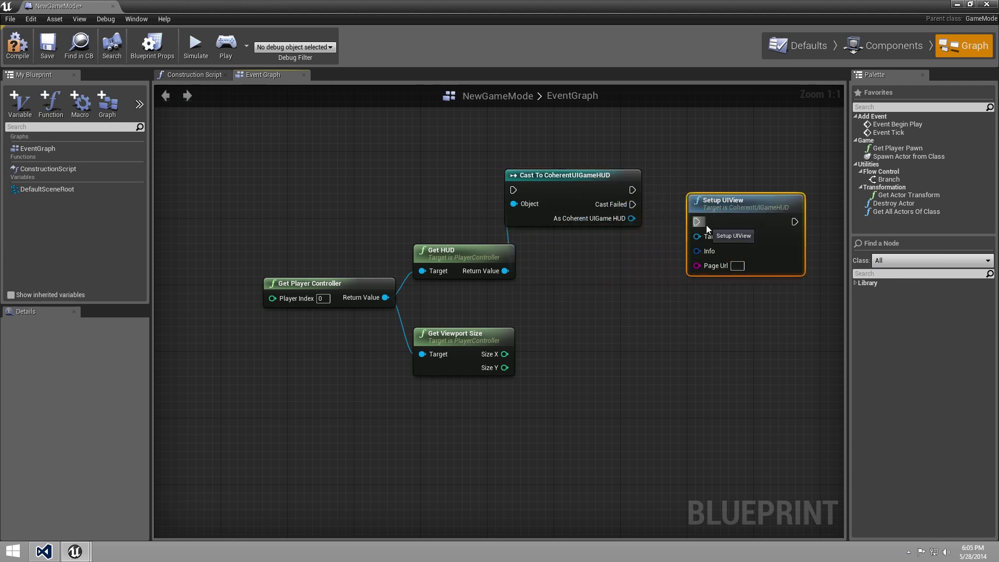
drag(631, 218, 701, 239)
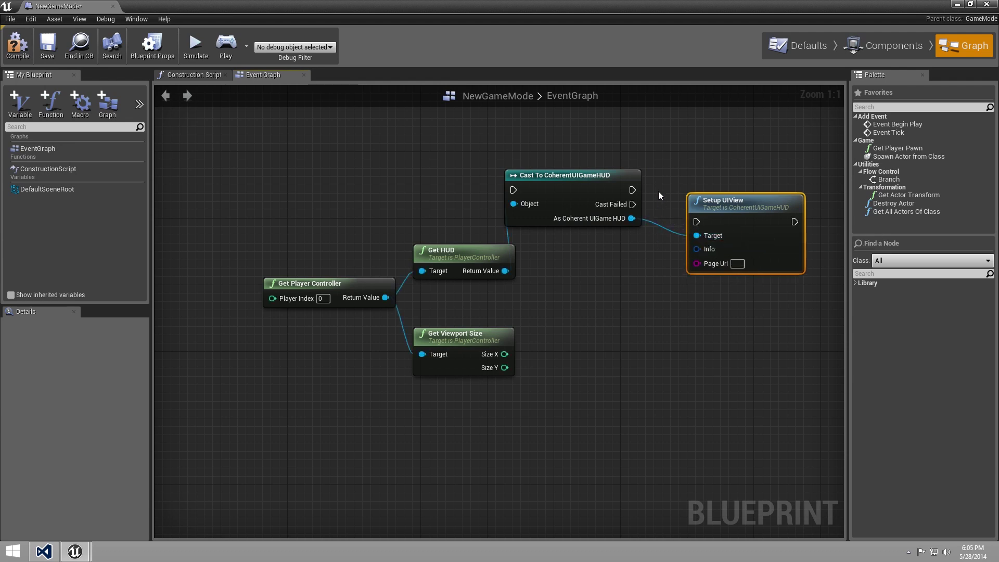
drag(632, 190, 701, 219)
Step: Add a Make ViewInfo node feeding Setup UIView's Info, expanded, with Uses Shared Memory checked
right_click(591, 329)
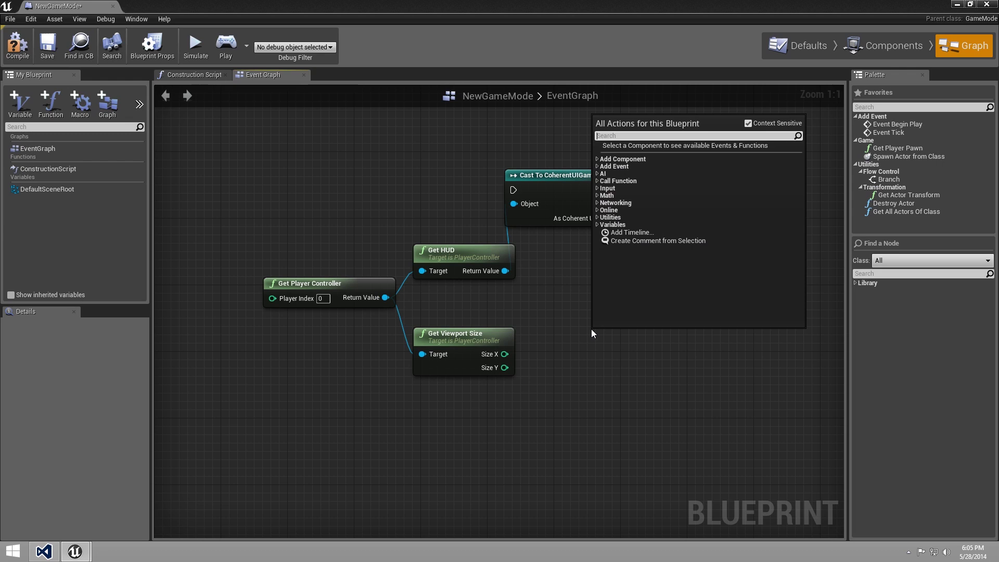
text(make)
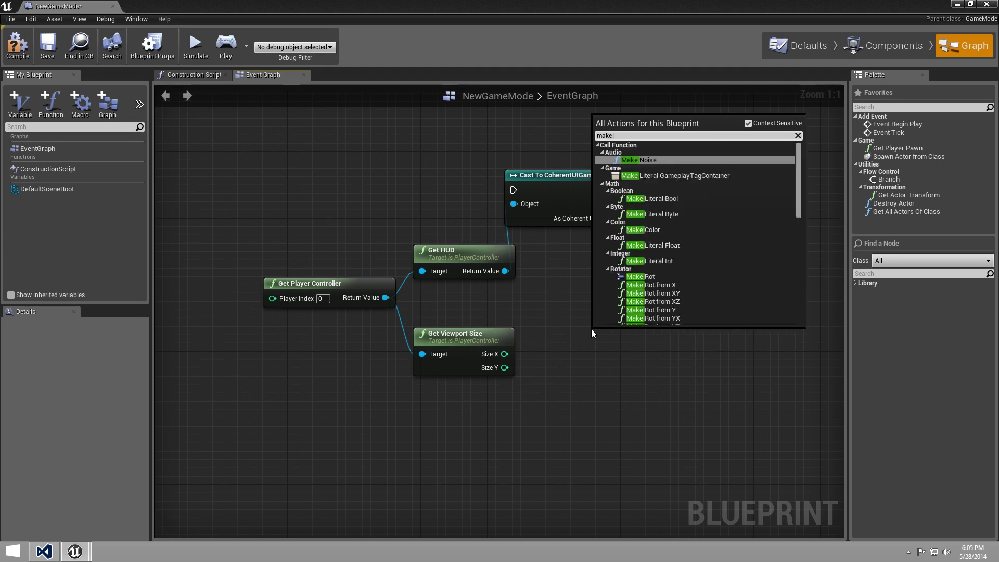
text( vi)
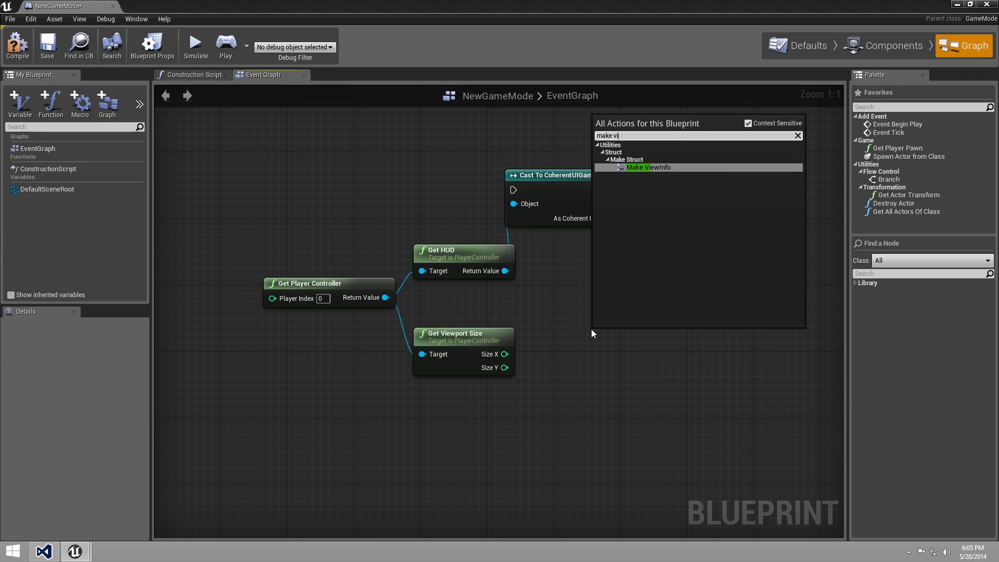
click(663, 167)
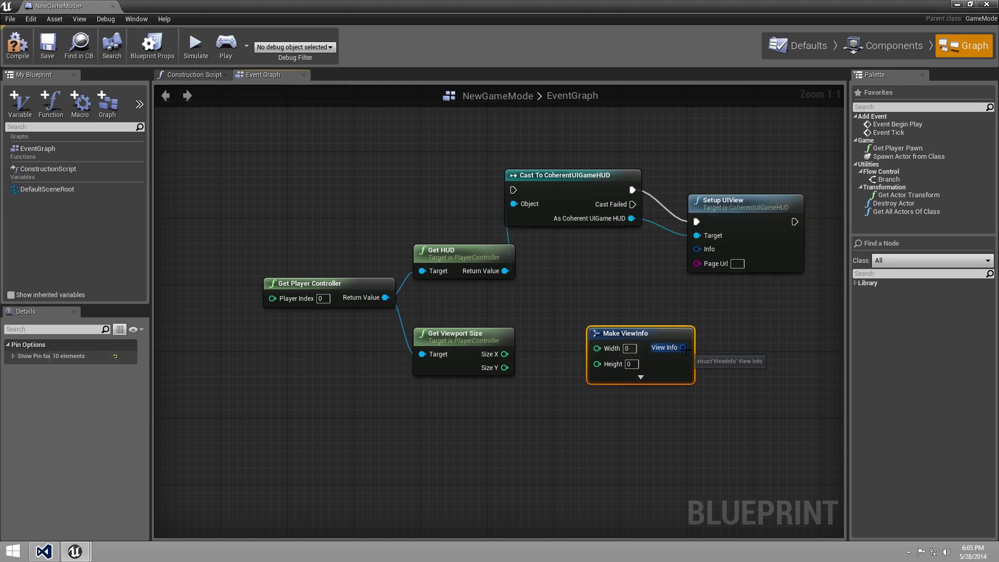
drag(683, 348, 698, 249)
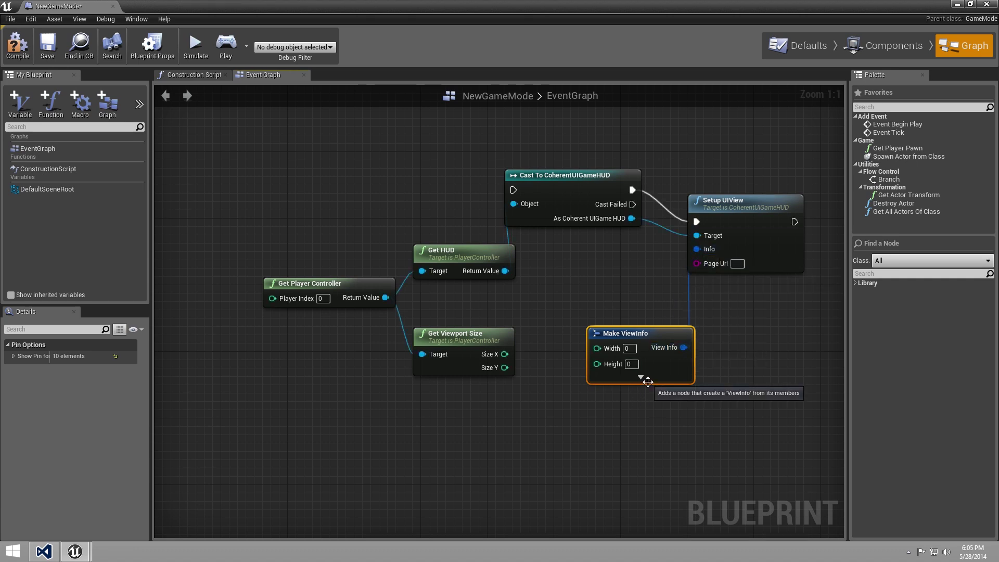
click(645, 379)
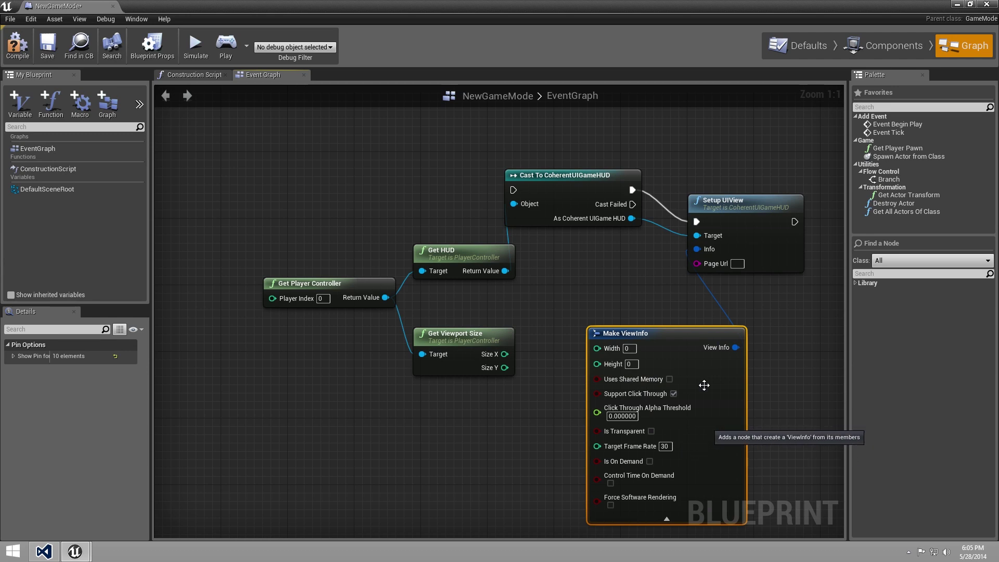
drag(687, 343, 679, 335)
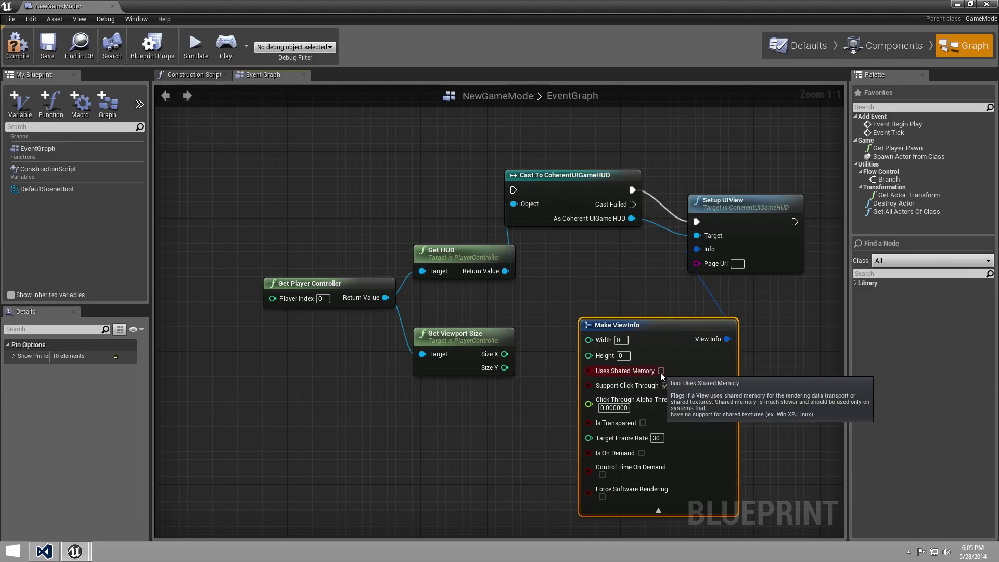
click(660, 371)
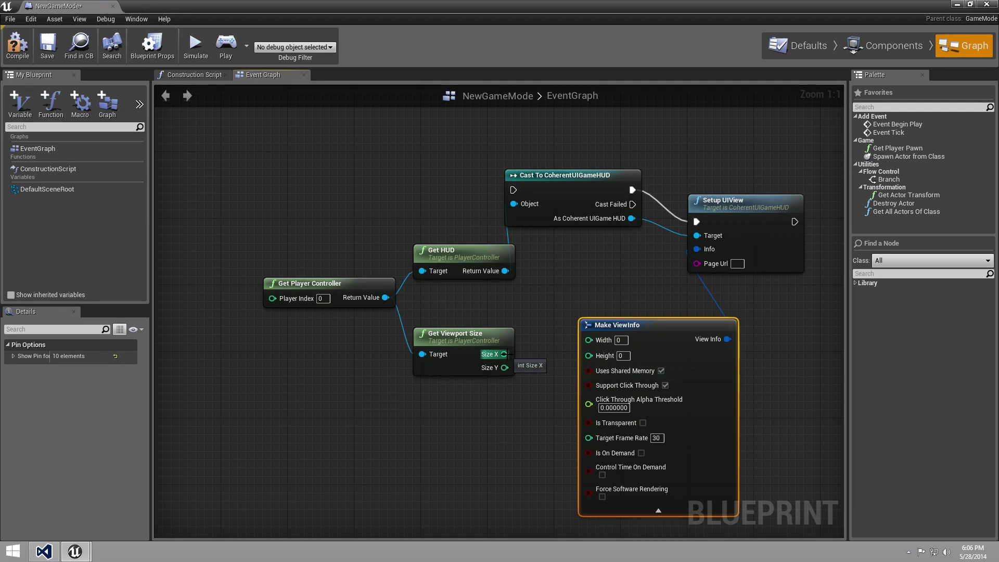
drag(505, 354, 577, 346)
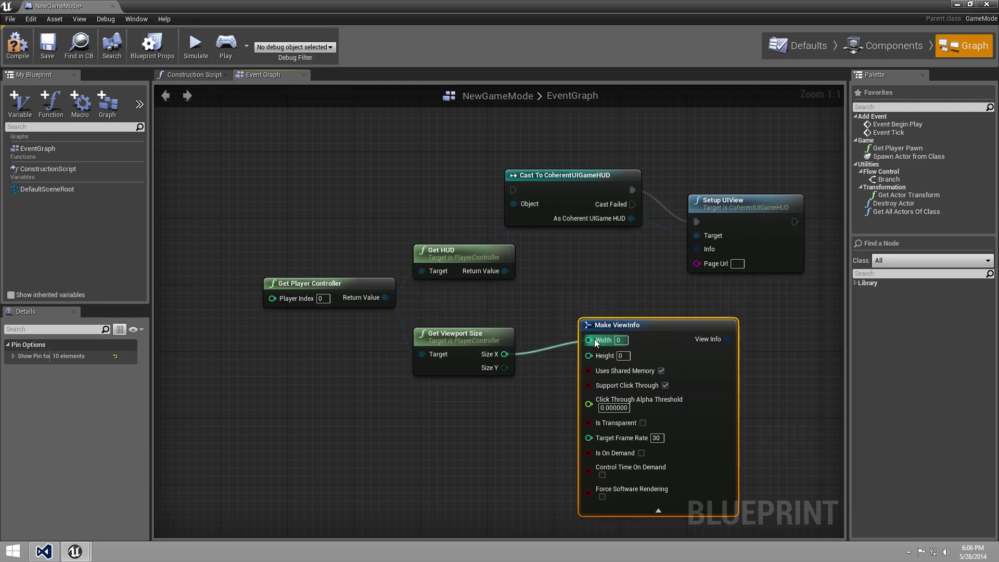
drag(504, 368, 595, 353)
text(h)
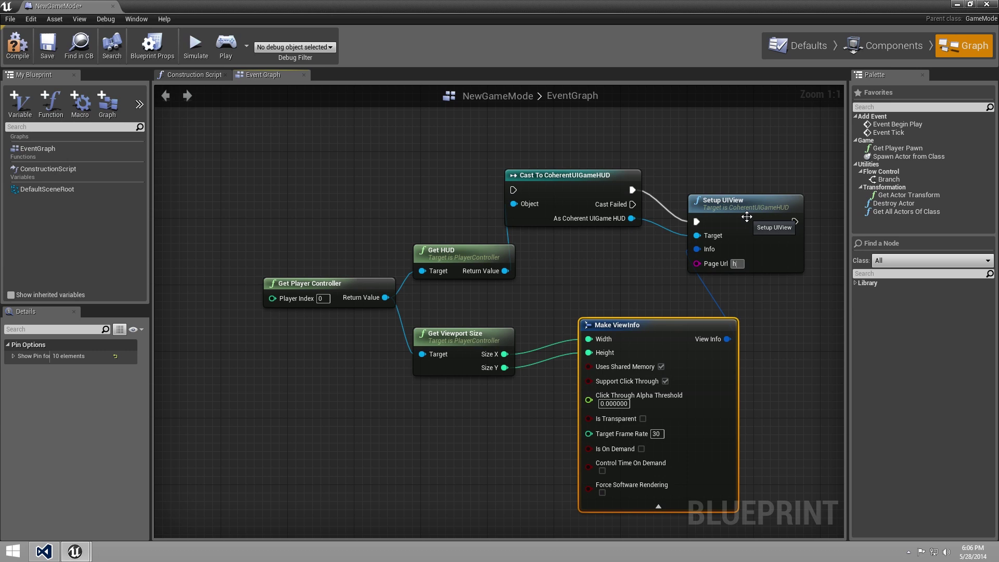
text(ttp://goo)
text(gle.com)
key(Return)
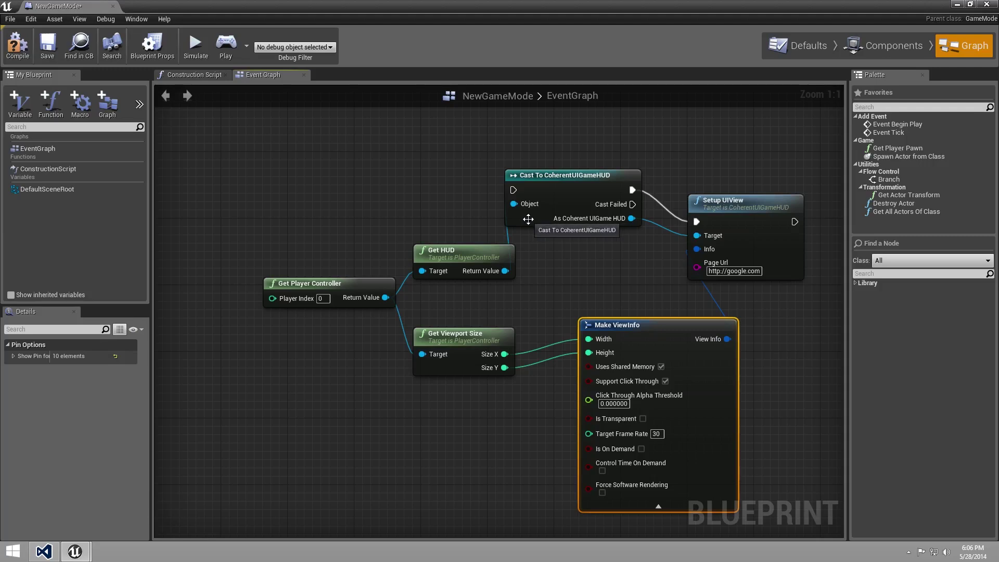
Step: Wire a new Event Begin Play into the Cast To CoherentUIGameHUD node, then compile and close NewGameMode
right_click(329, 183)
text(event)
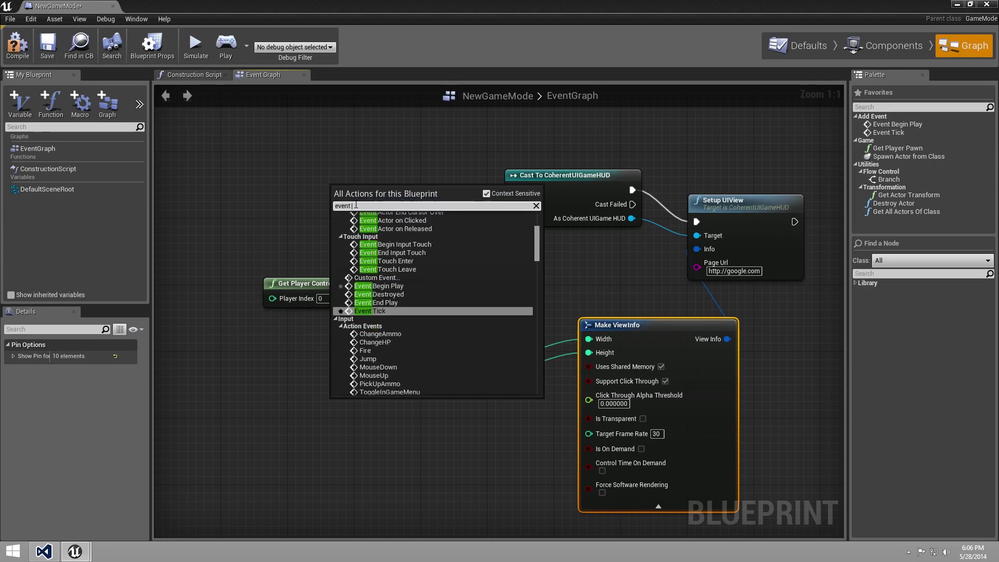
text( be)
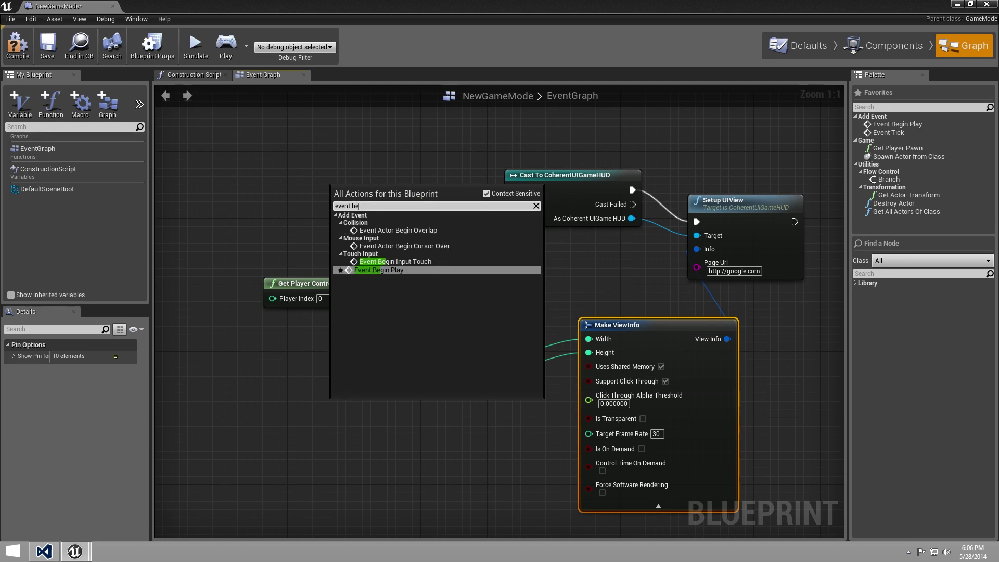
click(404, 270)
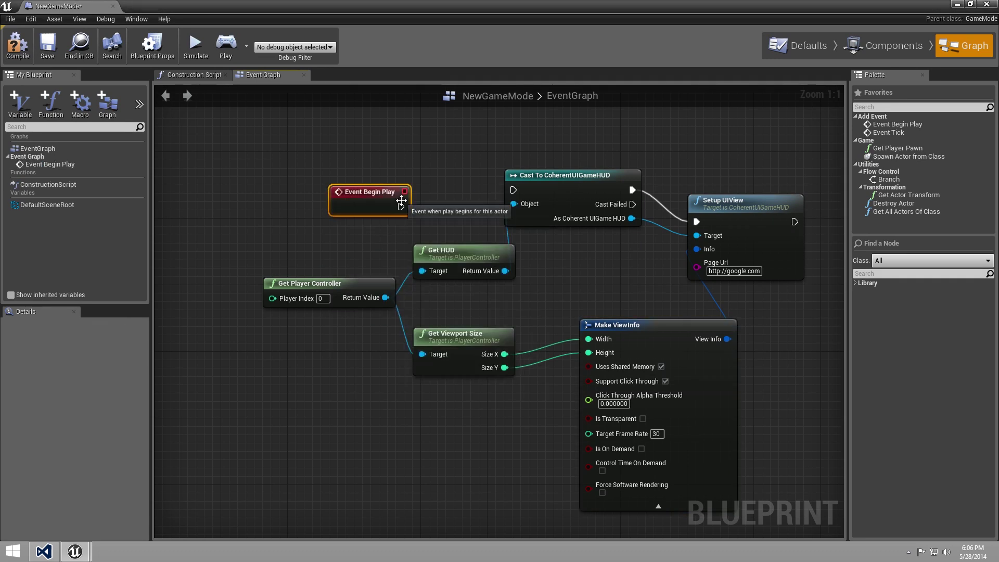
drag(401, 207, 513, 190)
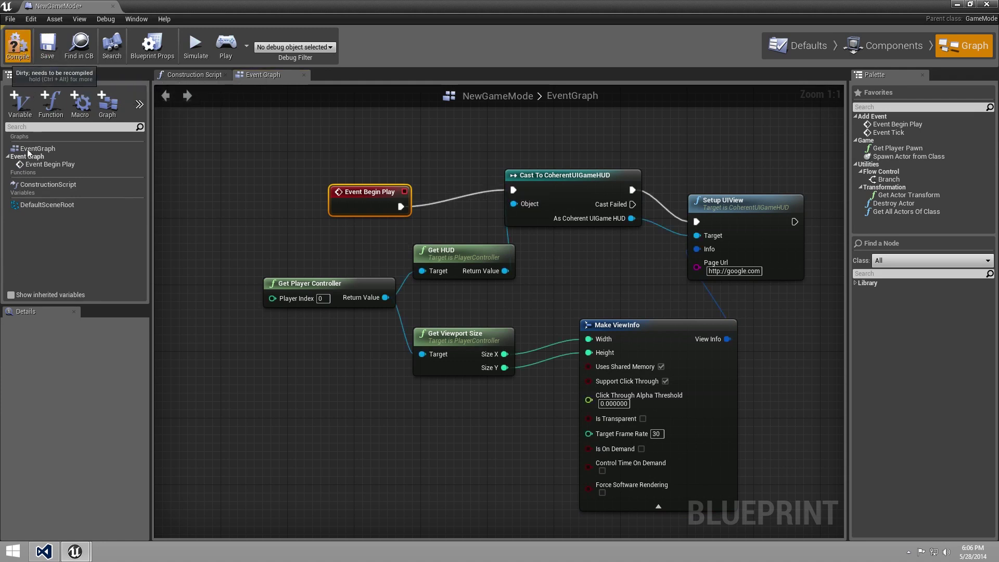
click(18, 46)
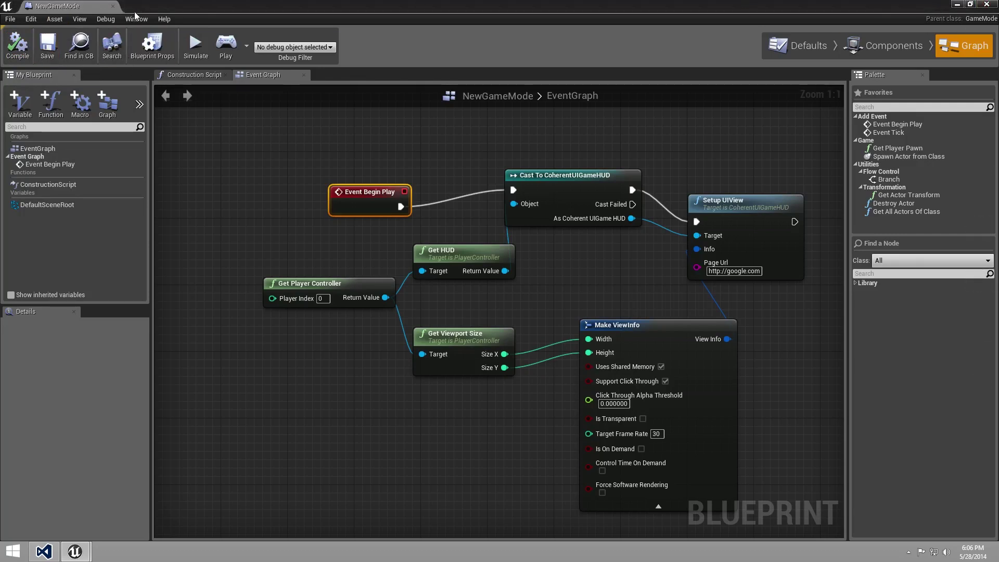
click(112, 6)
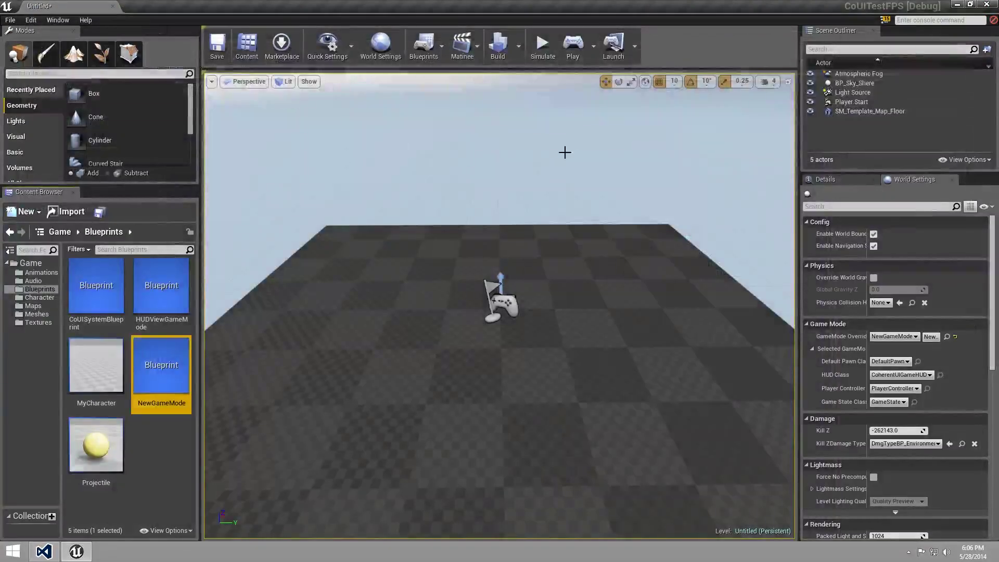
Step: Play the level in the active viewport to see the Google page via Coherent UI
click(572, 50)
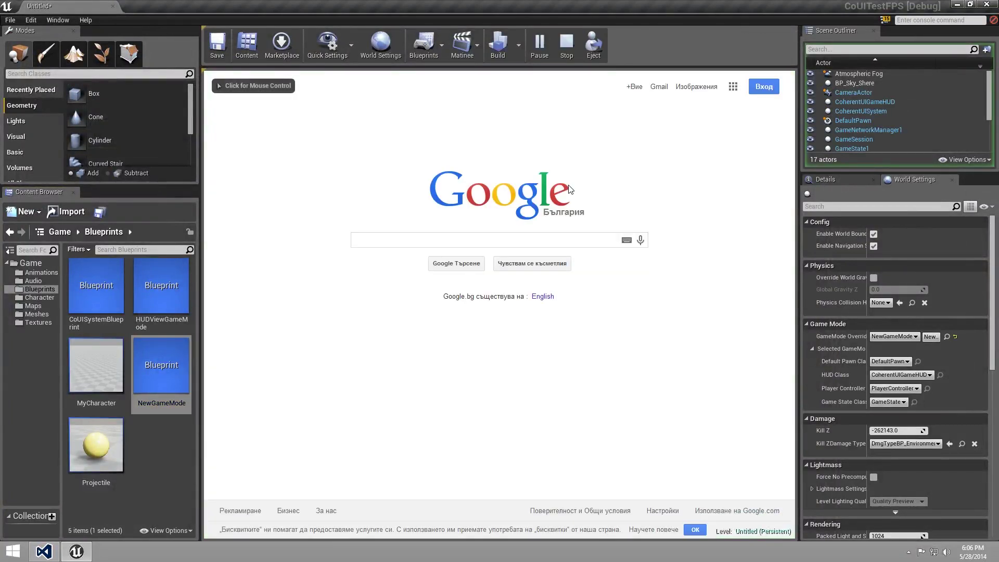